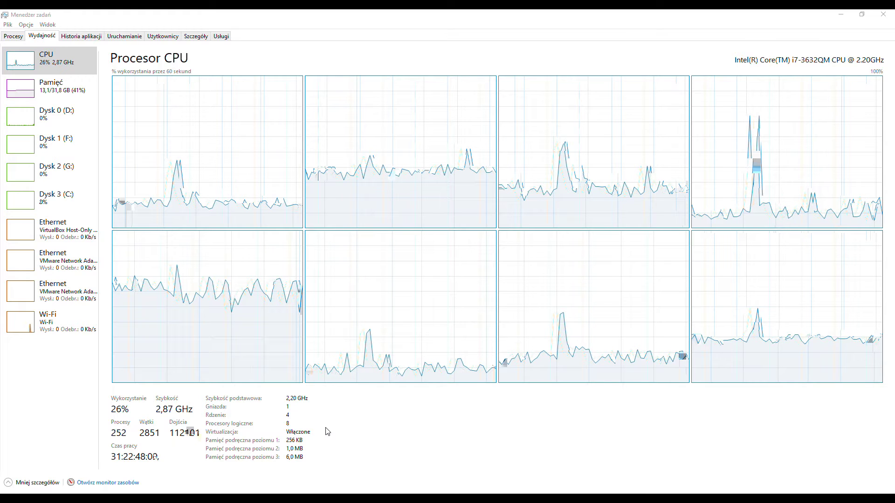
# - Run systeminfo in Command Prompt to check the computer's Hyper-V requirements, and close the console
pyautogui.click(565, 491)
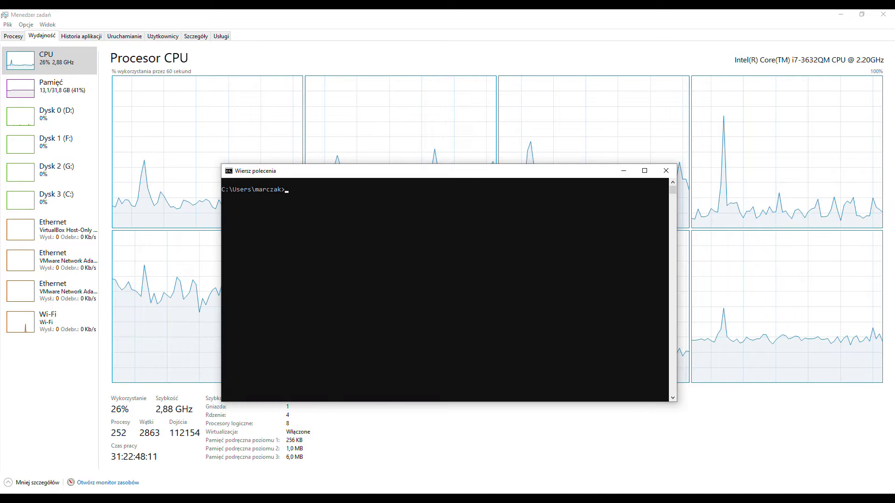
pyautogui.write('system')
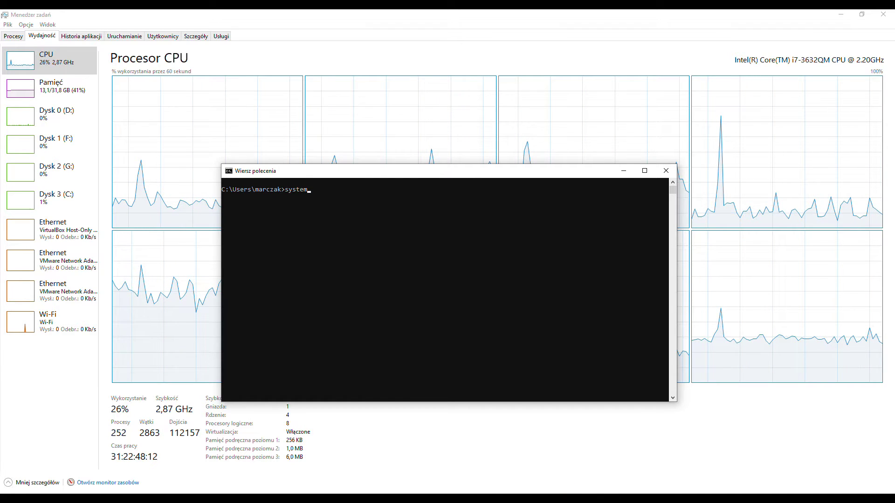
pyautogui.write('info')
pyautogui.press('Return')
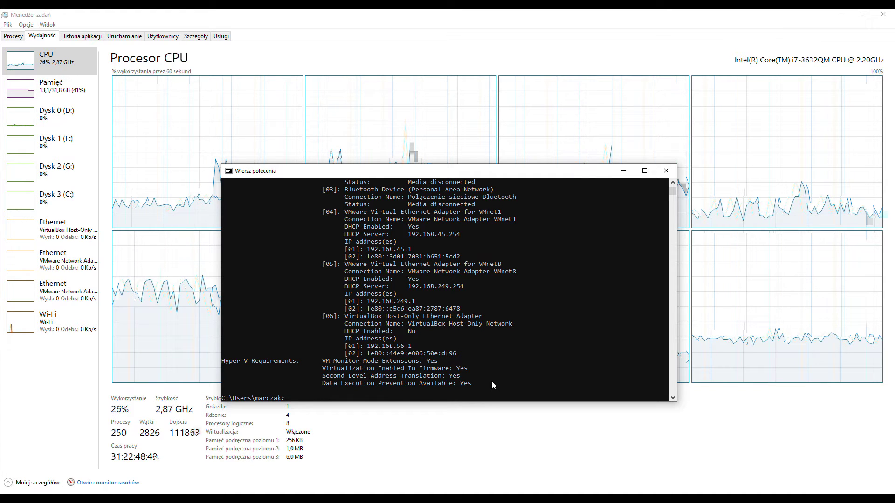
pyautogui.click(665, 171)
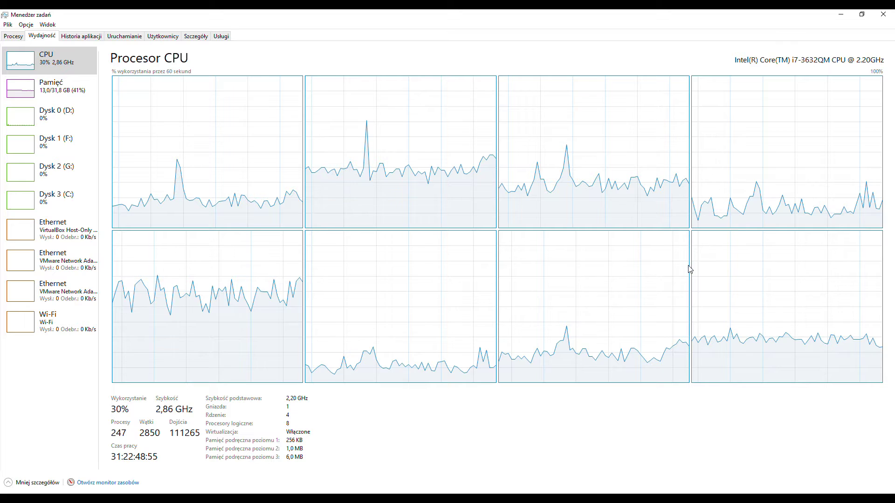
# - Switch to SecurAble to check the processor's hardware virtualization support
pyautogui.moveTo(559, 499)
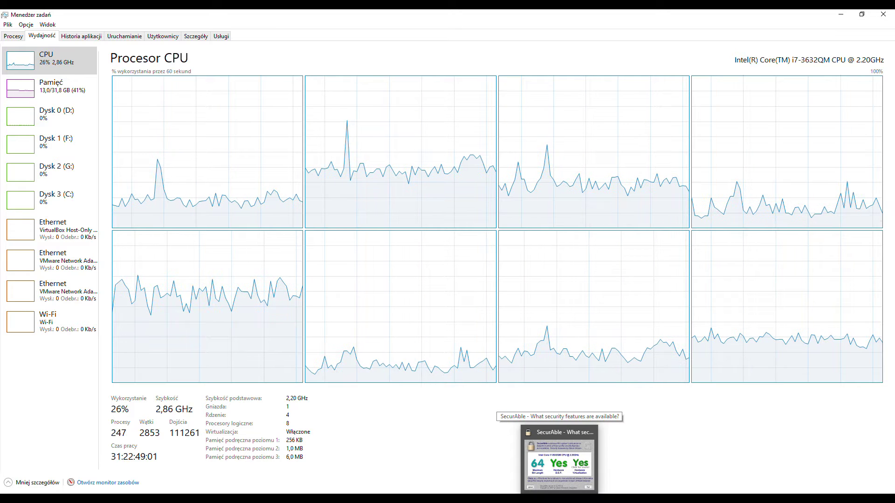
pyautogui.click(559, 498)
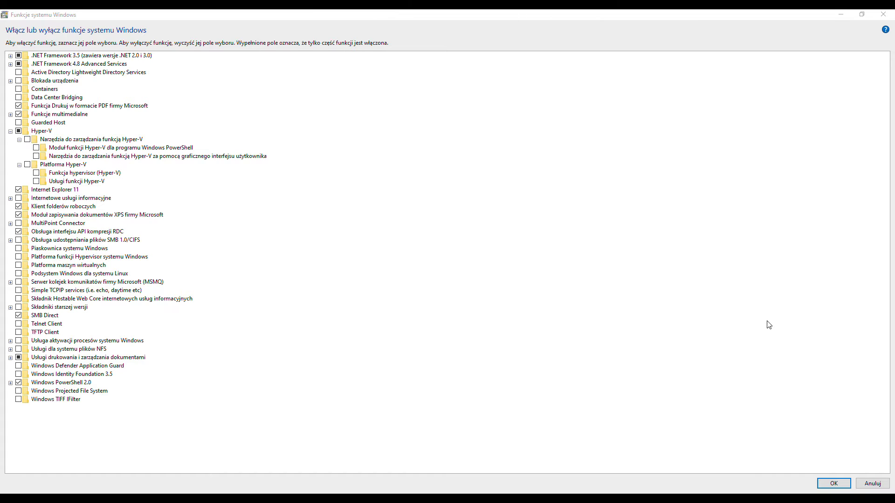
# - Enable the full Hyper-V feature, including its management tools and platform, in Windows Features and apply the change
pyautogui.click(18, 131)
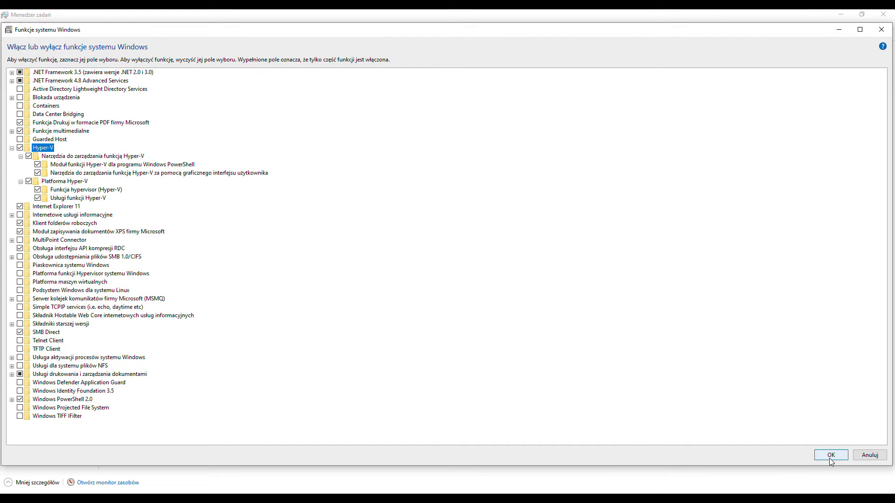
pyautogui.click(830, 457)
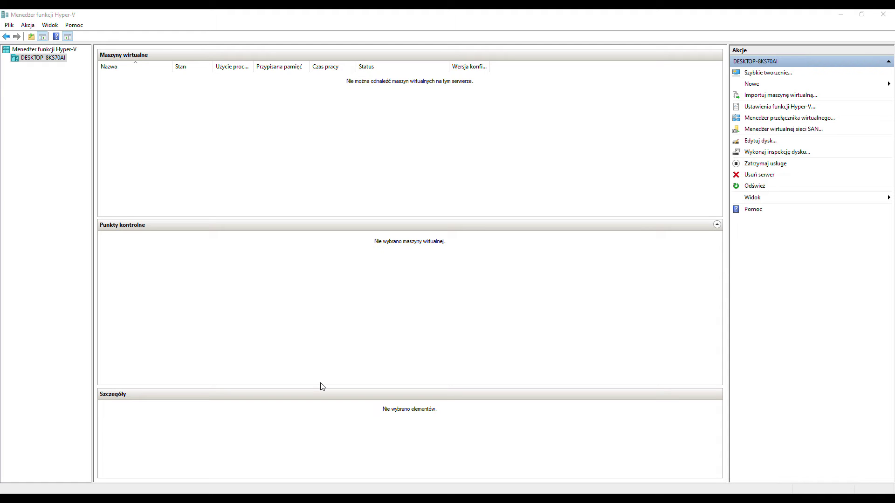
# - Search Windows for "hyper" to locate Hyper-V Manager, and return to its open window
pyautogui.press('super+s')
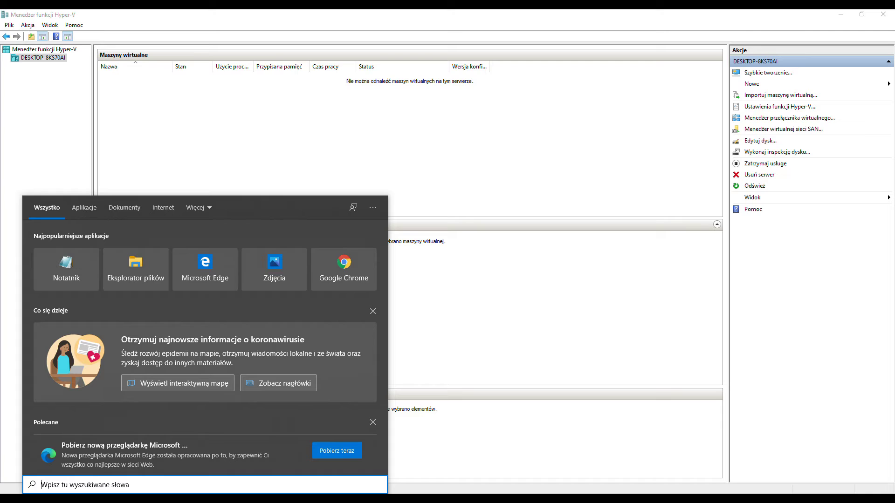
pyautogui.write('hyper')
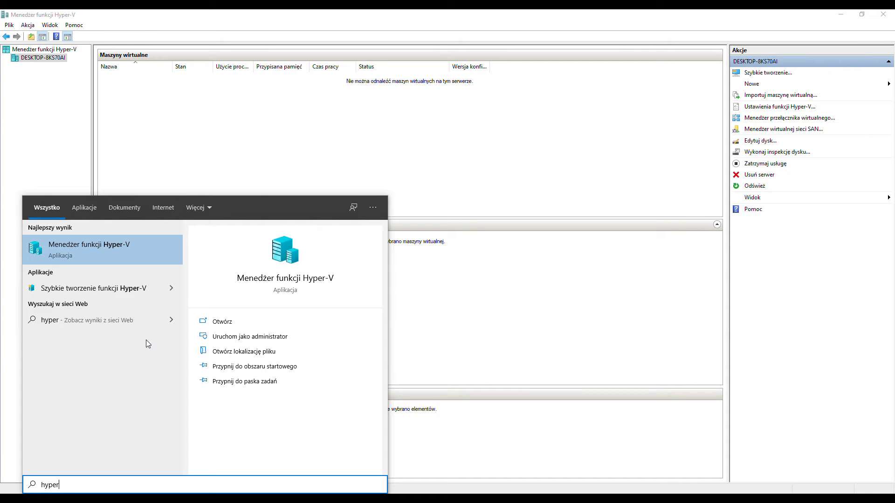
pyautogui.click(433, 14)
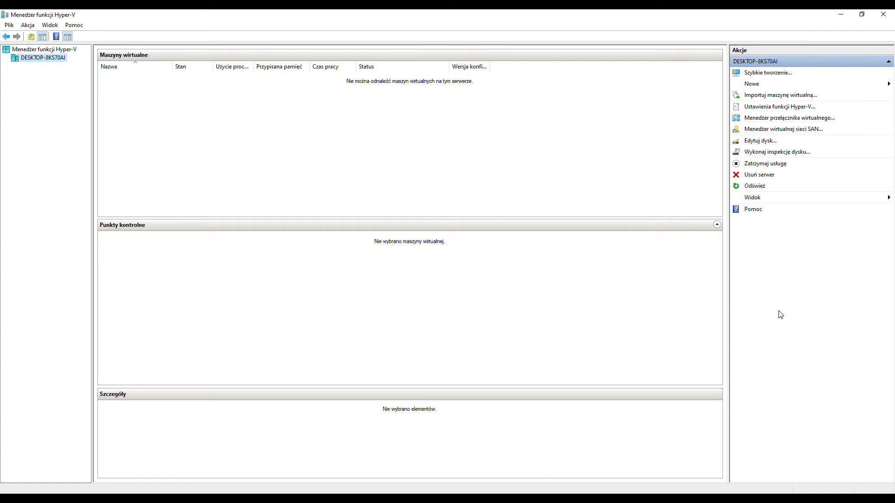
# - Start creating a new virtual machine and name it Testwamaszyna
pyautogui.click(765, 89)
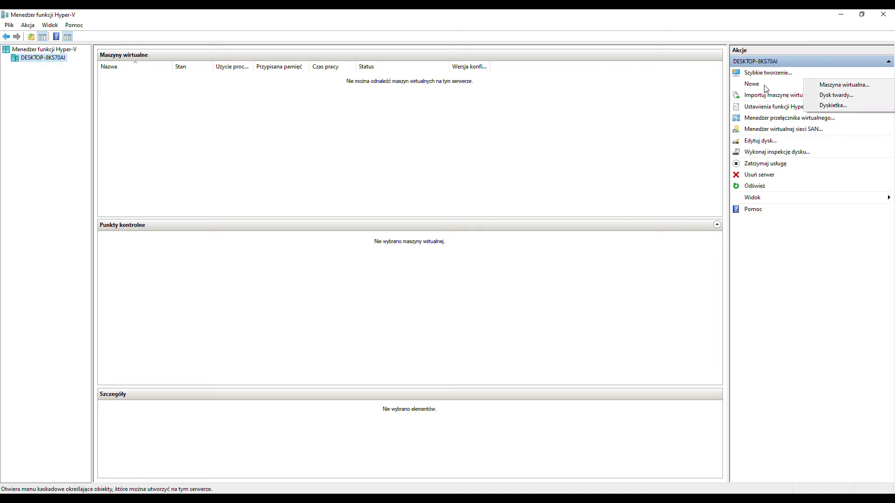
pyautogui.click(831, 86)
pyautogui.click(498, 365)
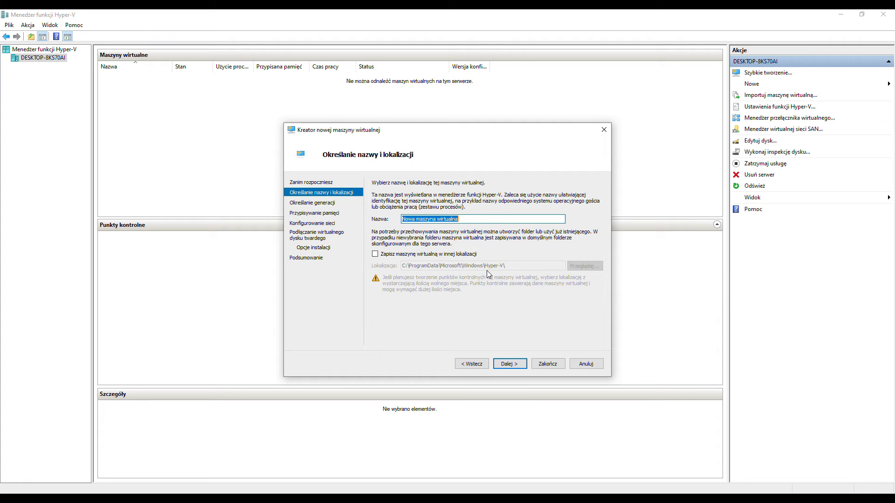
pyautogui.write('Testwamaszyna')
# - Store the virtual machine in a different location, using a new folder named Test on drive Obrazy (G:)
pyautogui.click(457, 254)
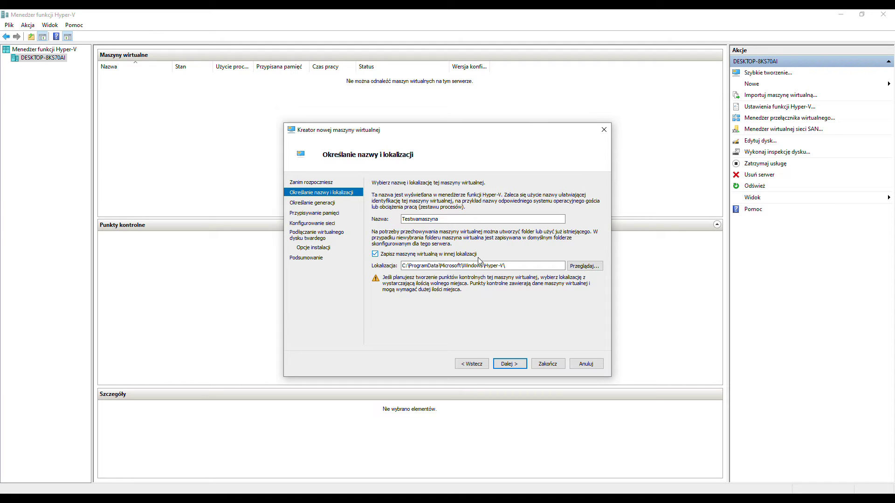
pyautogui.click(585, 265)
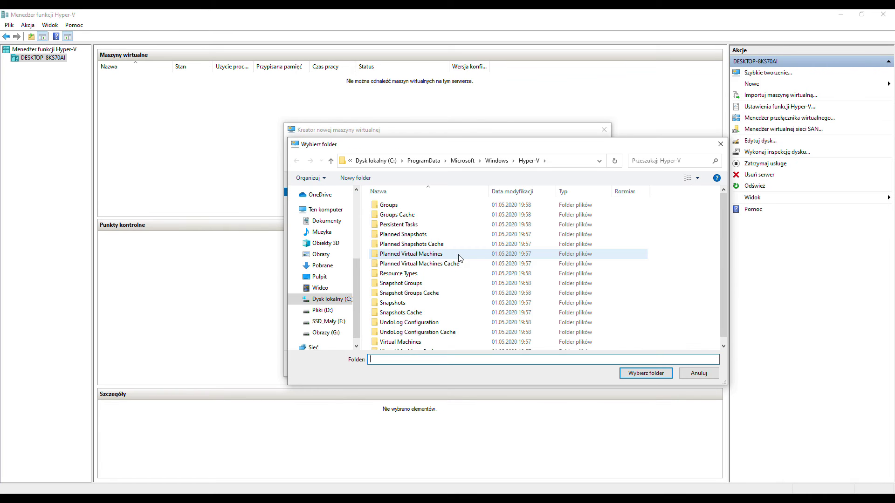
pyautogui.click(326, 332)
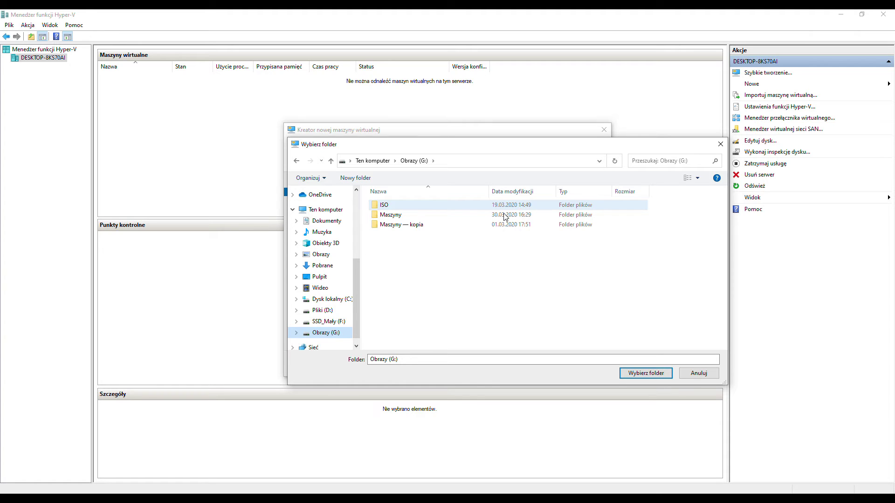
pyautogui.click(351, 179)
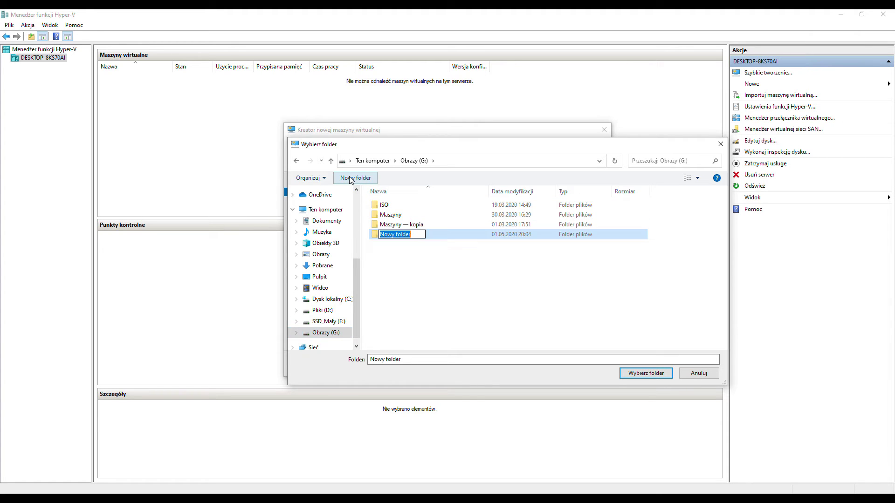
pyautogui.write('Test')
pyautogui.press('Return')
pyautogui.press('Return')
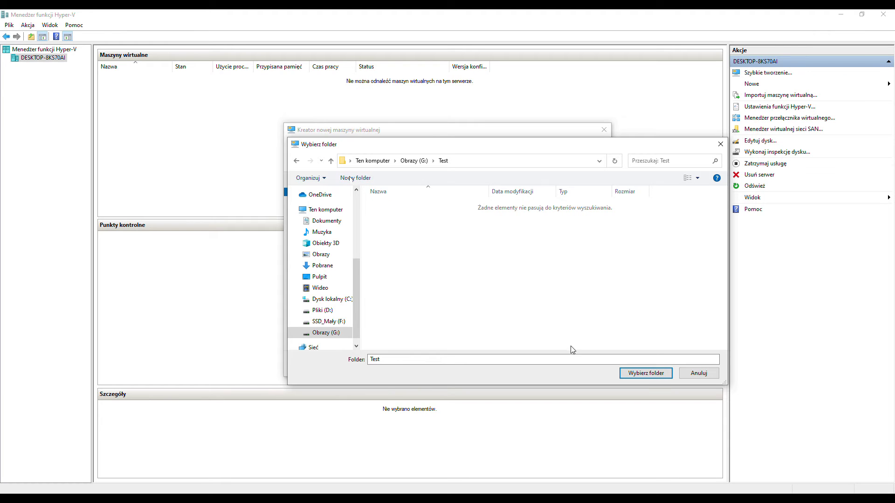
pyautogui.click(655, 375)
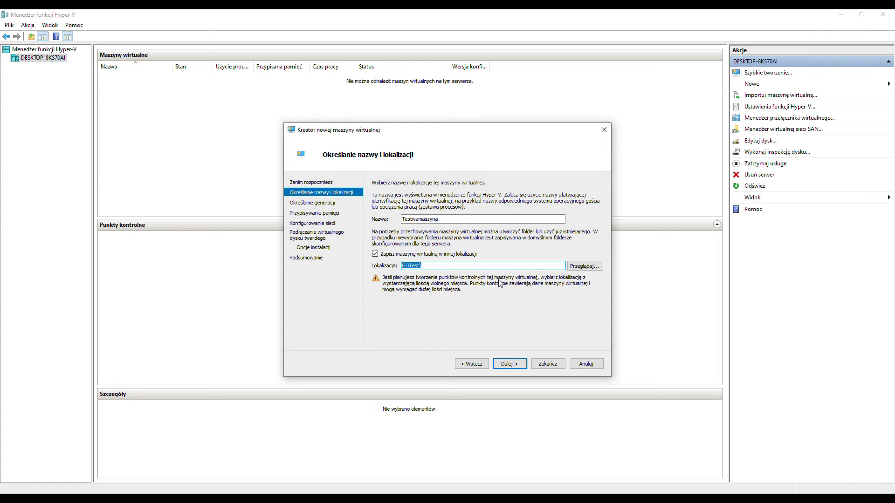
pyautogui.click(516, 363)
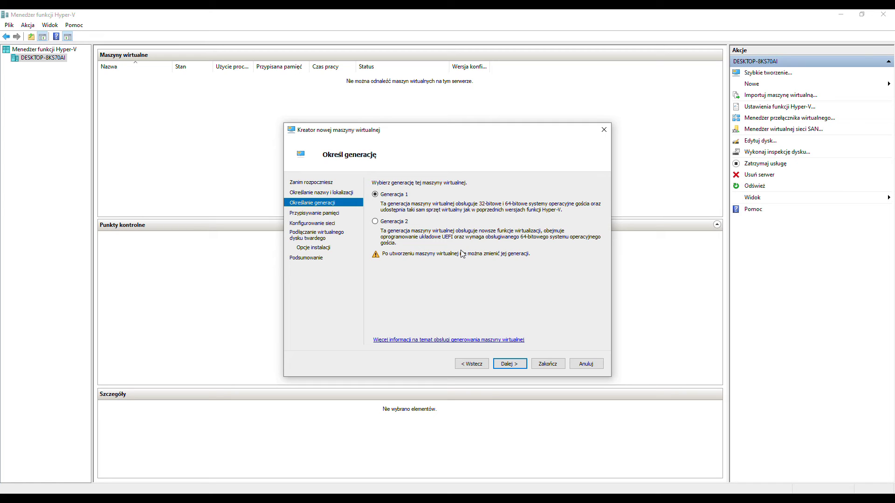
# - Choose Generacja 2 for the virtual machine and assign 4096 MB of startup memory with dynamic memory turned off
pyautogui.click(405, 222)
pyautogui.click(509, 364)
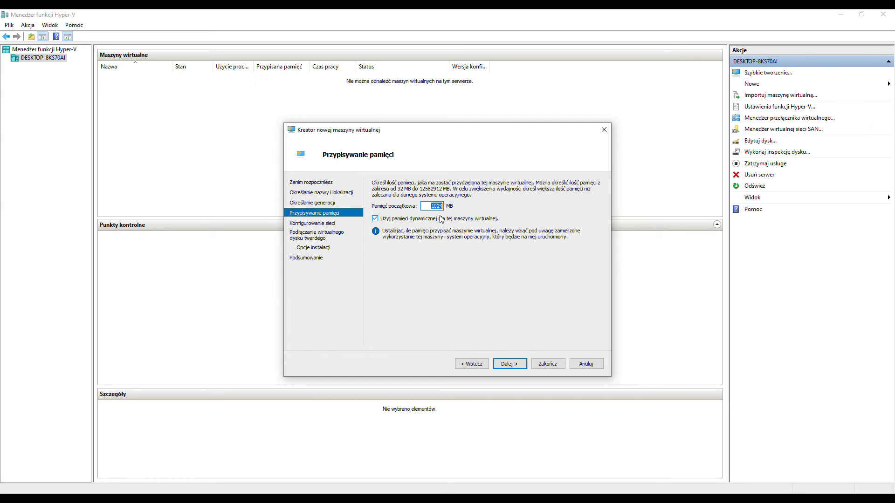
pyautogui.write('4096')
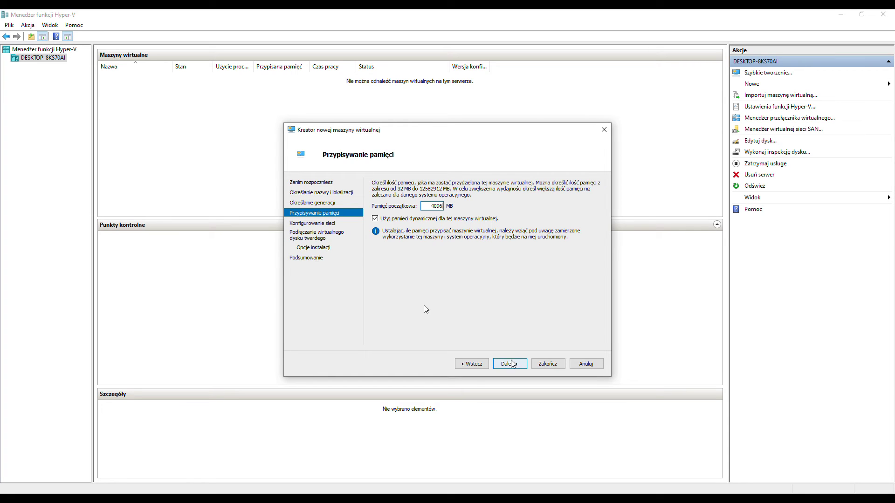
pyautogui.hotkey('alt', 'u')
pyautogui.click(503, 364)
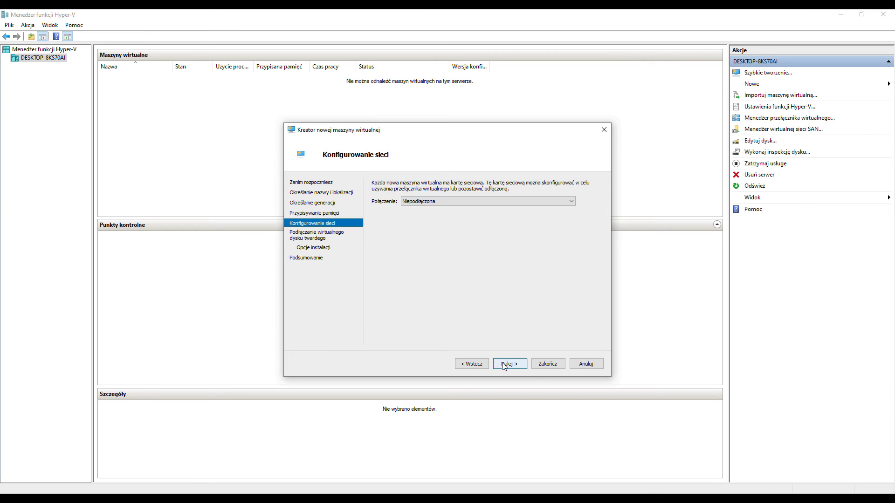
# - Connect the virtual machine's network adapter to Default Switch
pyautogui.click(482, 202)
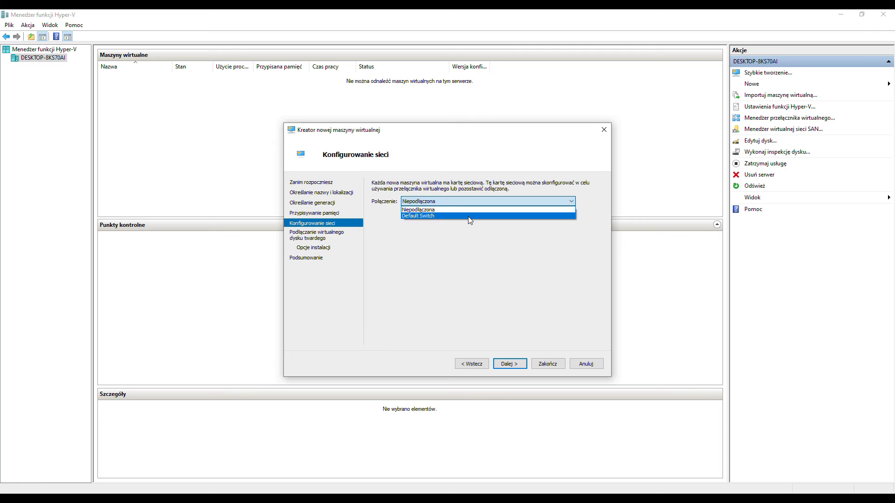
pyautogui.click(468, 216)
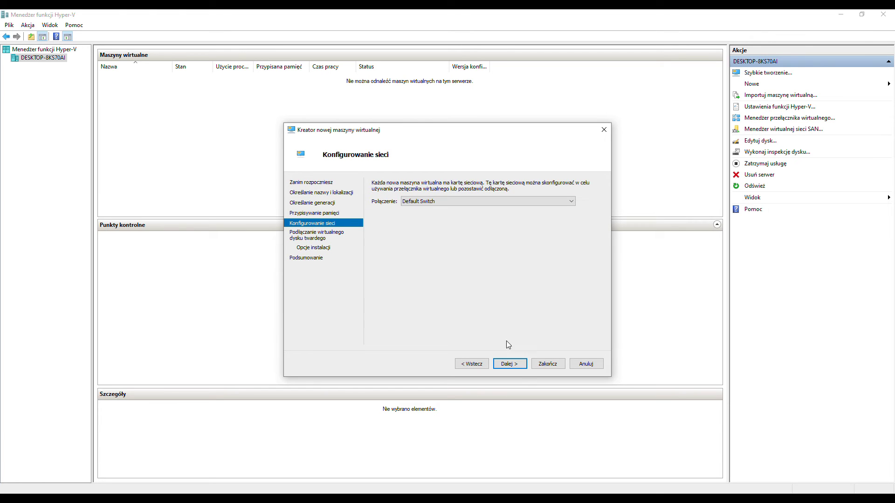
pyautogui.click(519, 365)
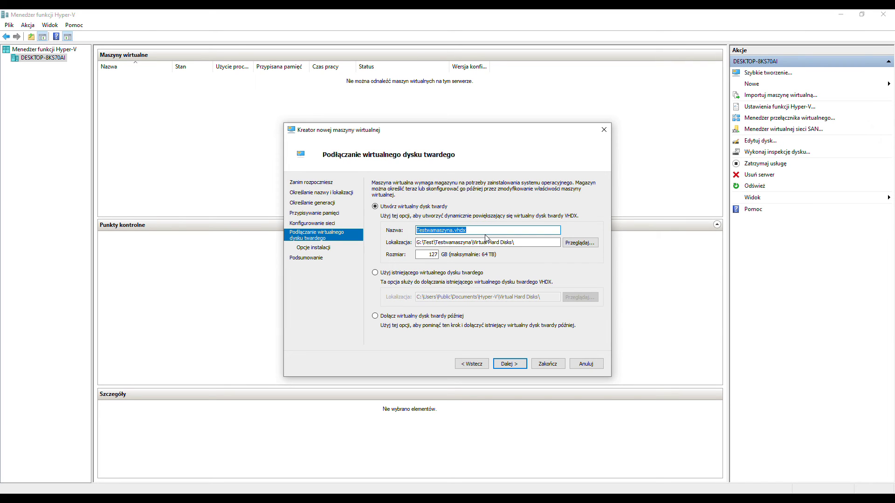
# - Accept the new 127 GB virtual hard disk, leave the operating system installation for another time, and create the virtual machine
pyautogui.moveTo(516, 243); pyautogui.dragTo(379, 244)
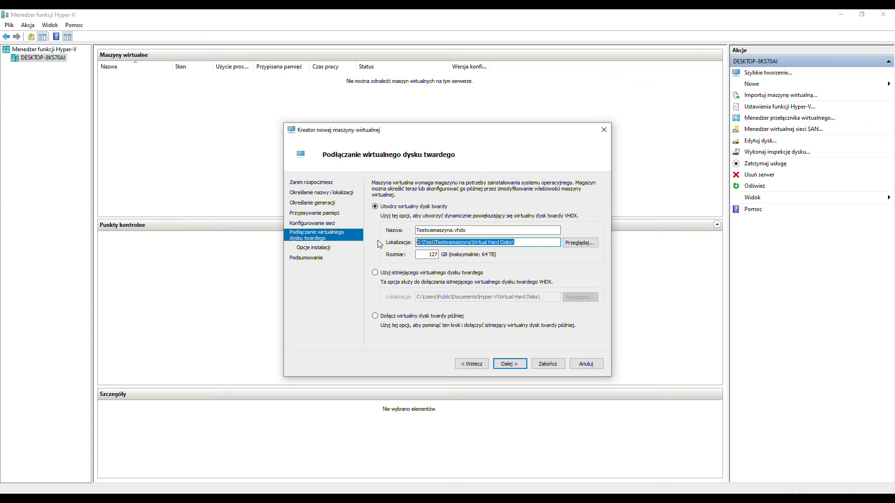
pyautogui.doubleClick(427, 254)
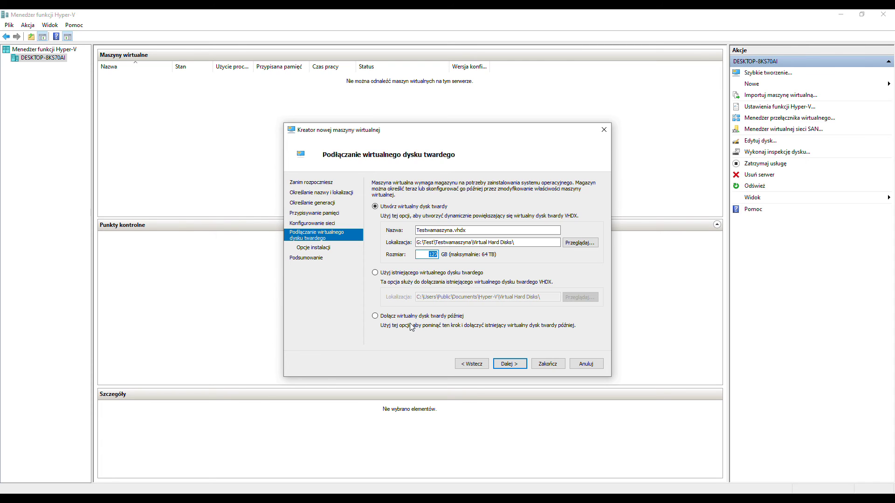
pyautogui.press('Return')
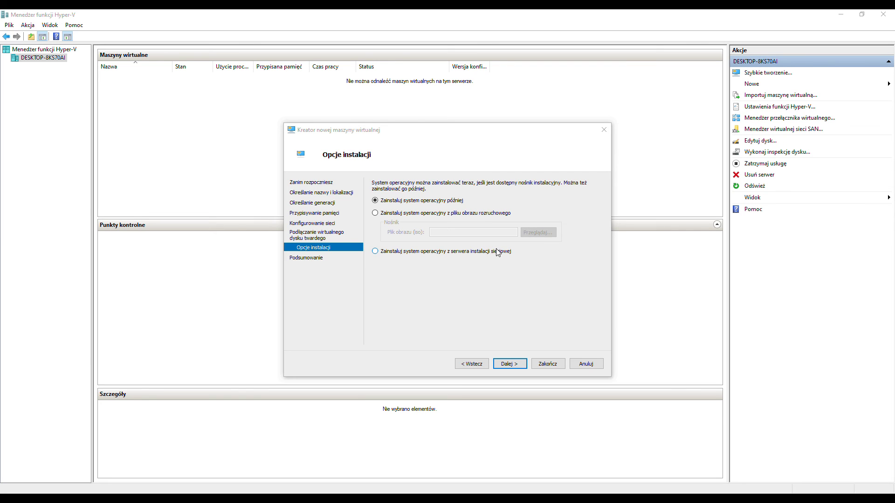
pyautogui.click(513, 364)
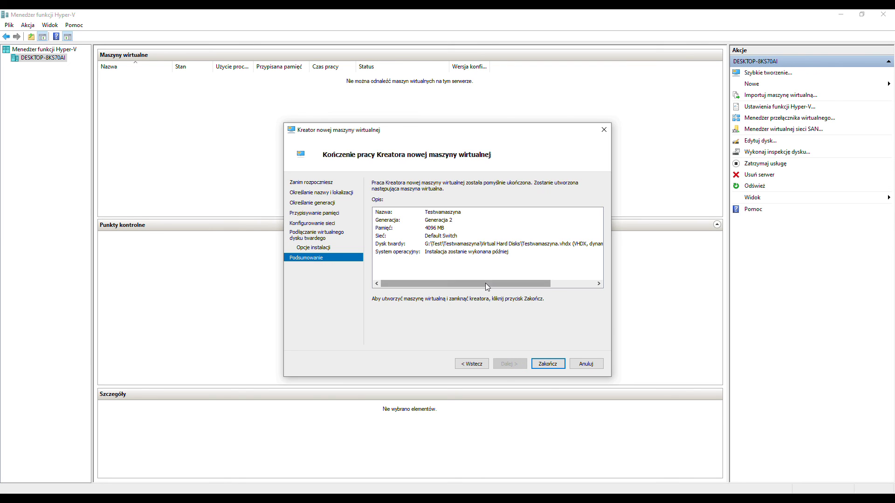
pyautogui.click(546, 363)
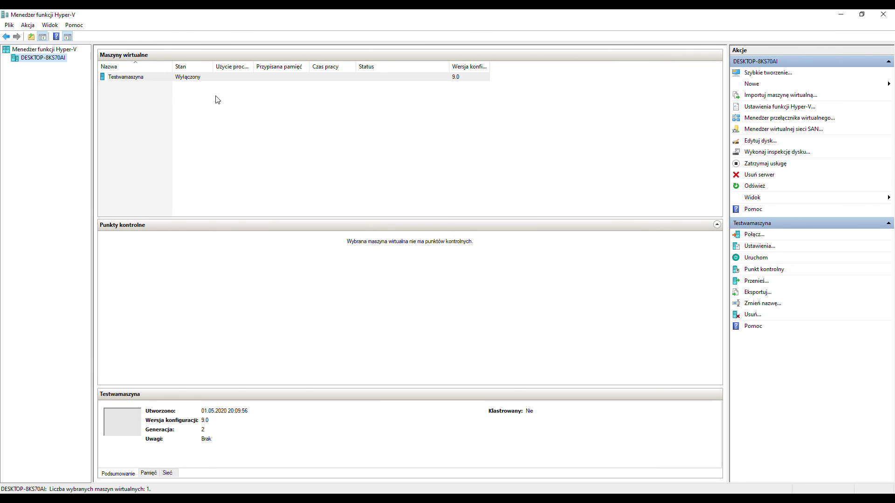
# - Review Testwamaszyna's memory, processor, hard disk and network adapter settings, and close them without changes
pyautogui.rightClick(154, 79)
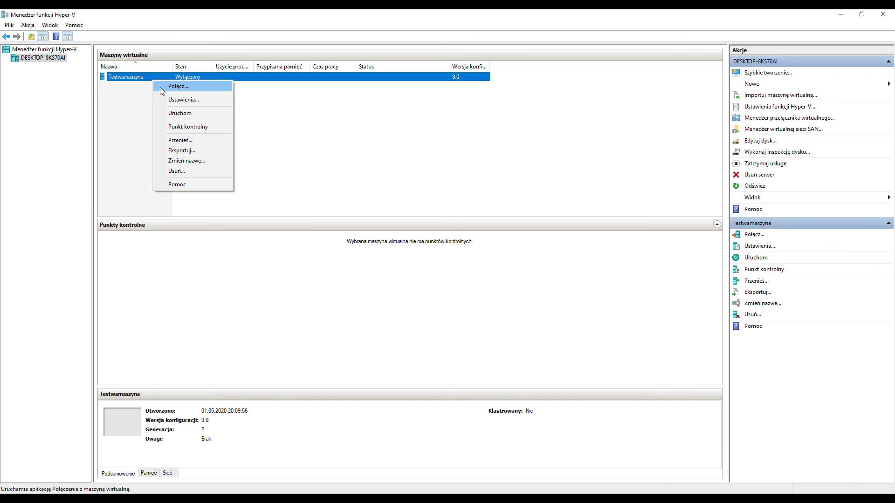
pyautogui.click(167, 98)
pyautogui.click(349, 176)
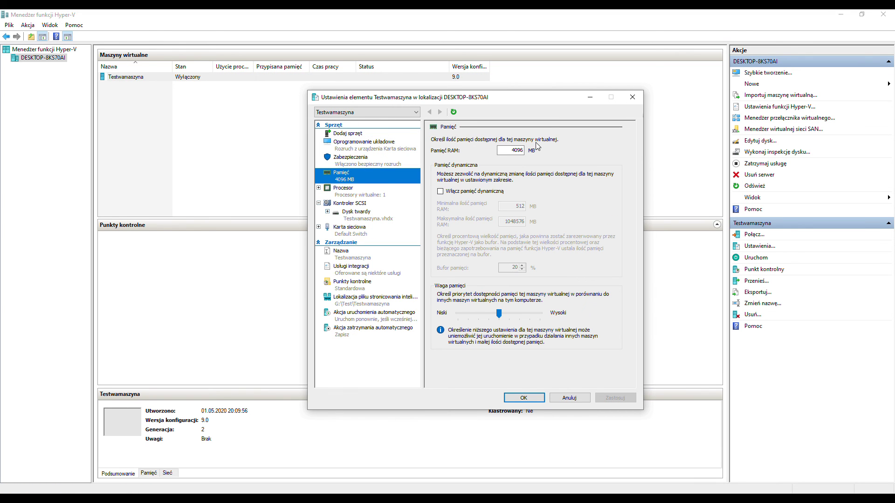
pyautogui.click(347, 189)
pyautogui.click(357, 213)
pyautogui.click(359, 228)
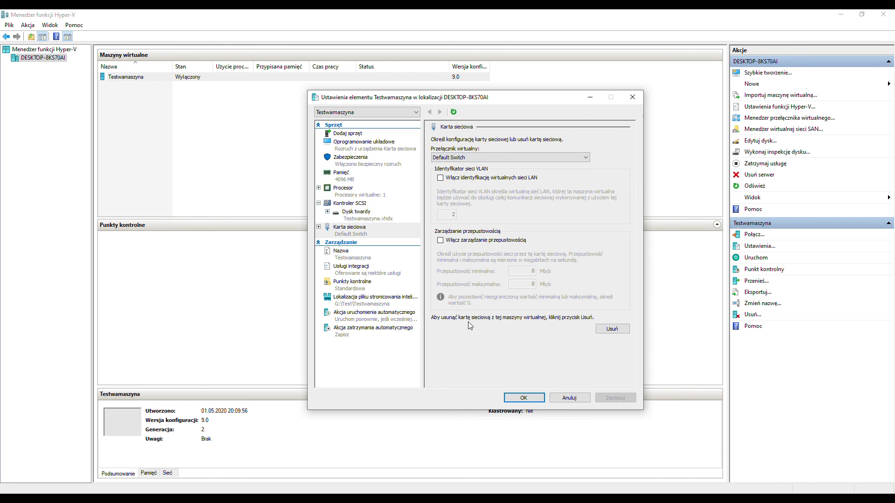
pyautogui.press('Escape')
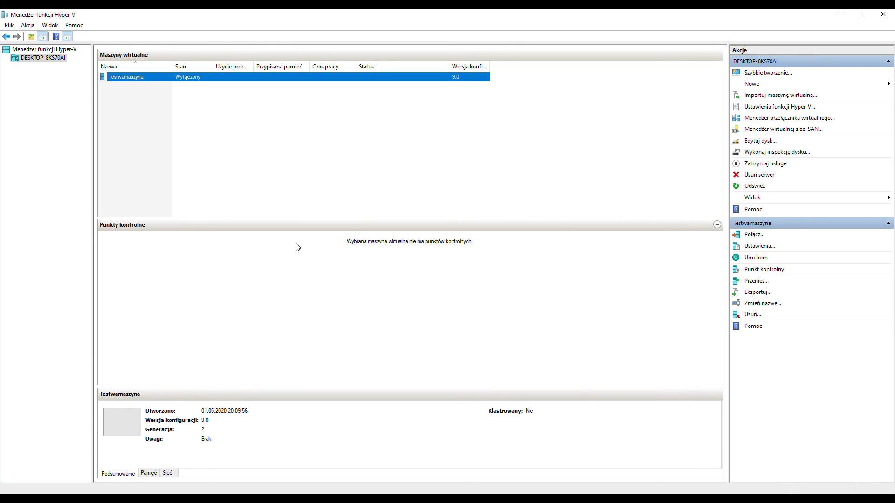